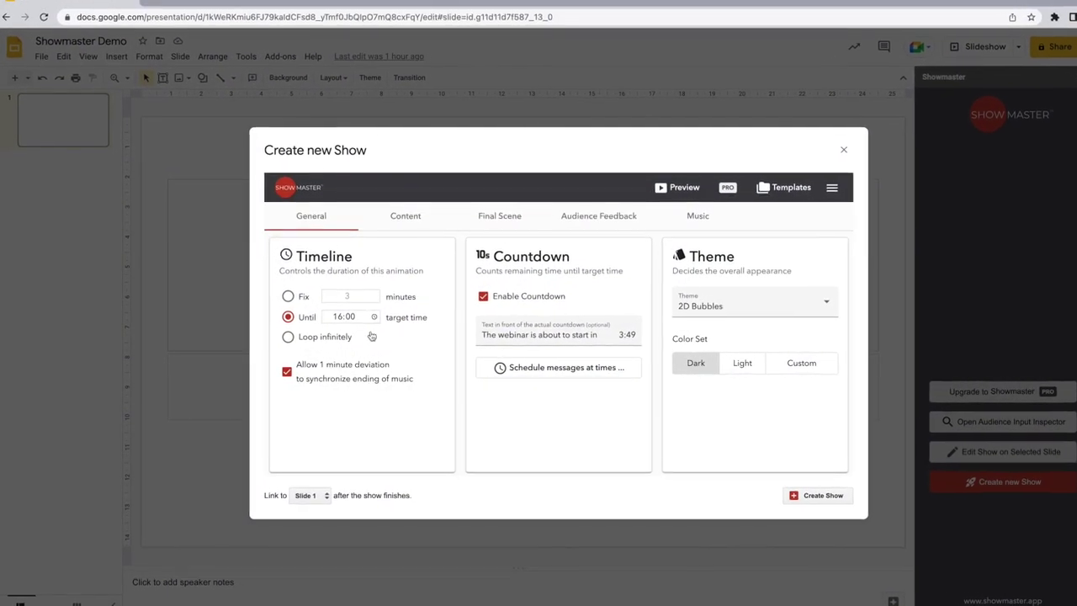
Set the show's Until time to 10:00
click(374, 317)
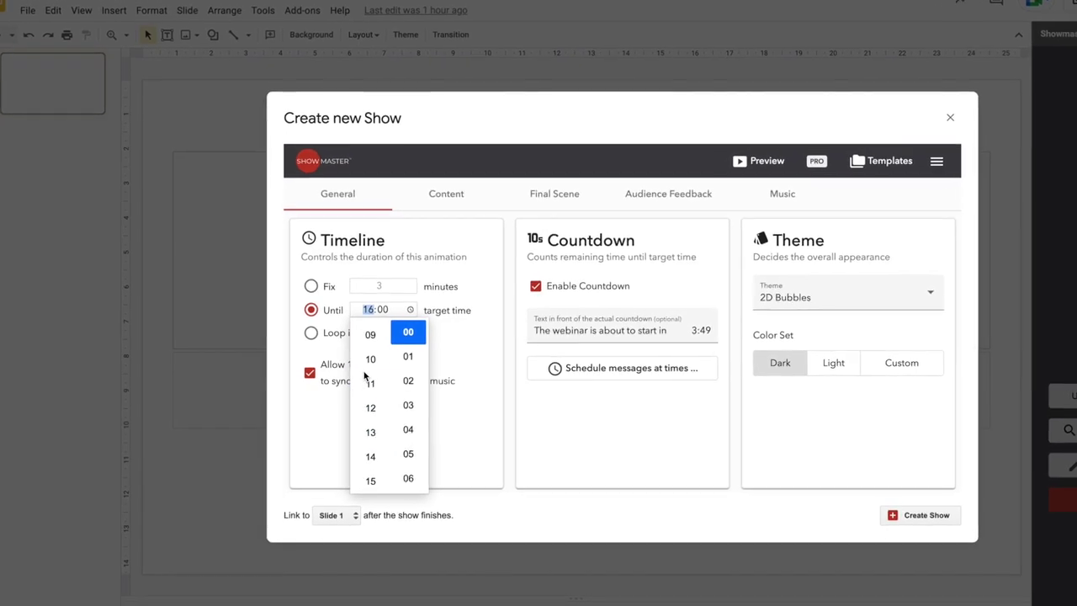
click(370, 359)
click(493, 412)
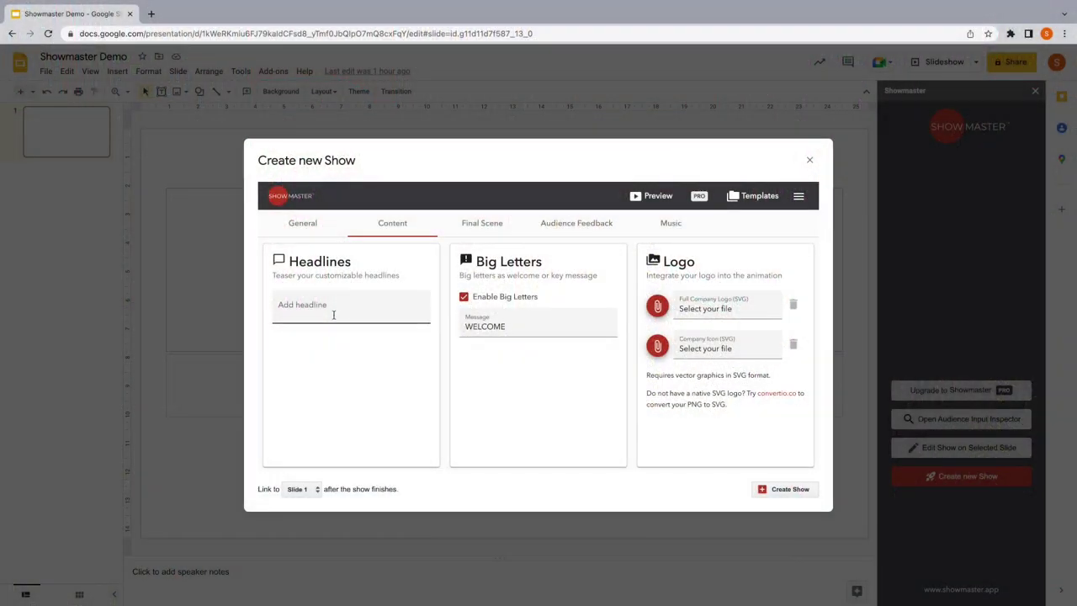
Add the headline "Welcome to this year's townhall meeting" on the Content tab
click(333, 315)
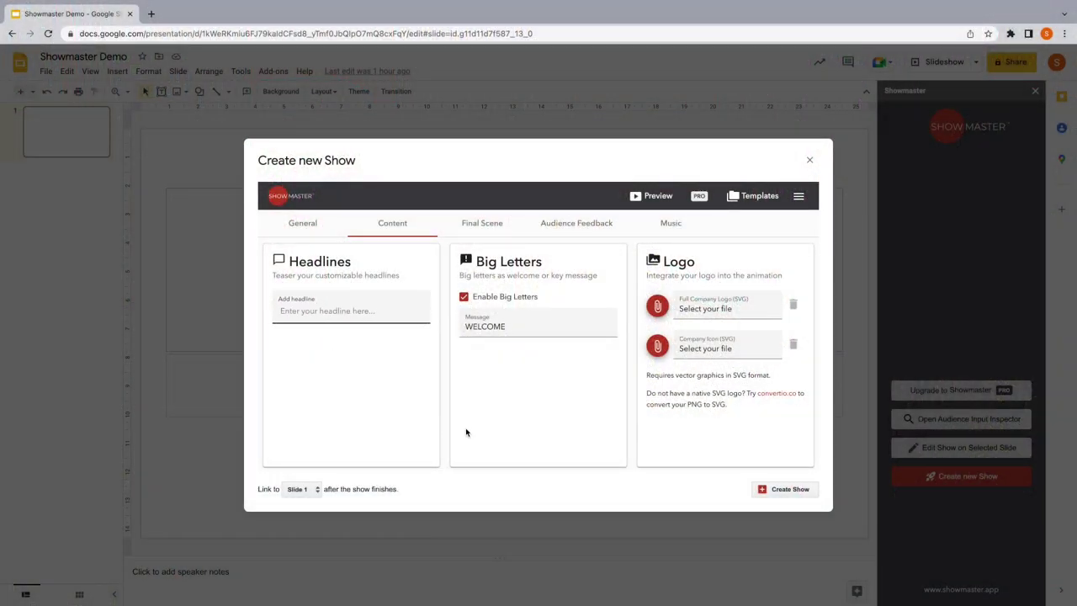
text(Welcome to this ye)
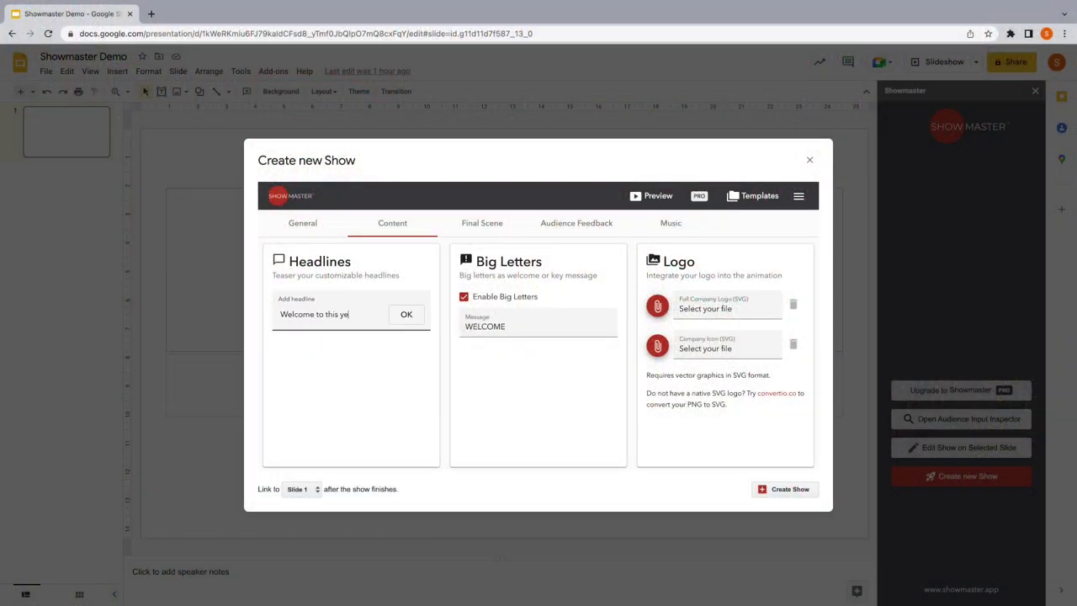
text(ar's townhall meeting)
key(Return)
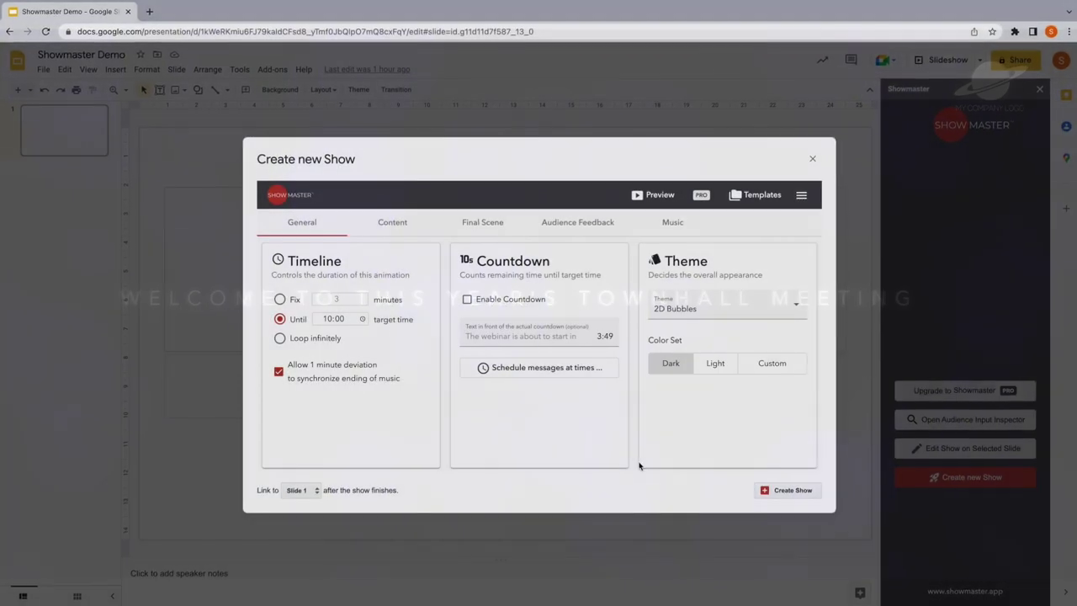
Check Enable Countdown on General and Enable Music on the Music settings
click(488, 299)
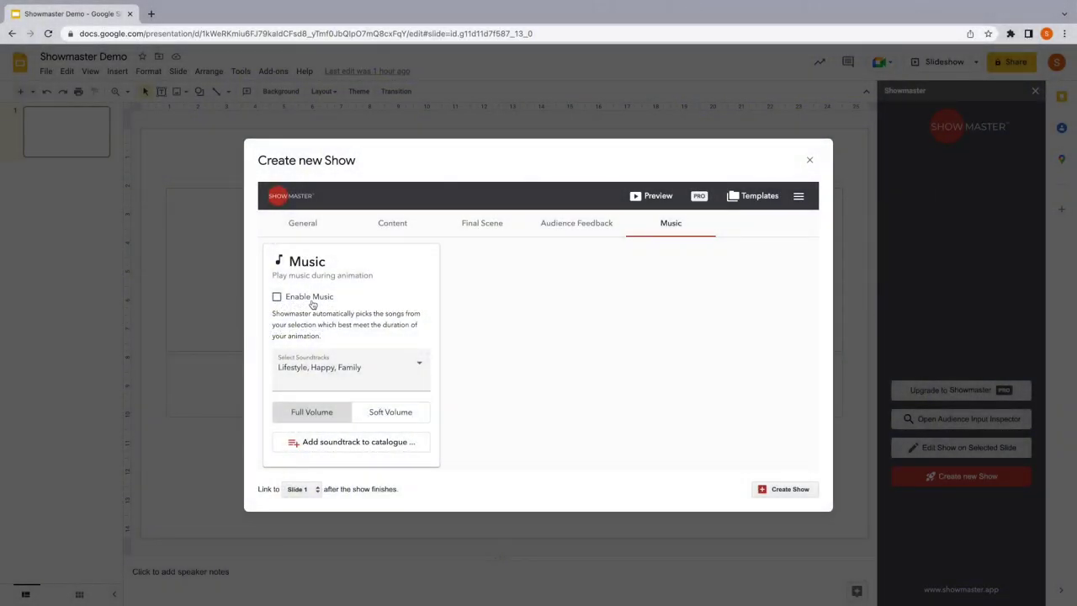
click(311, 300)
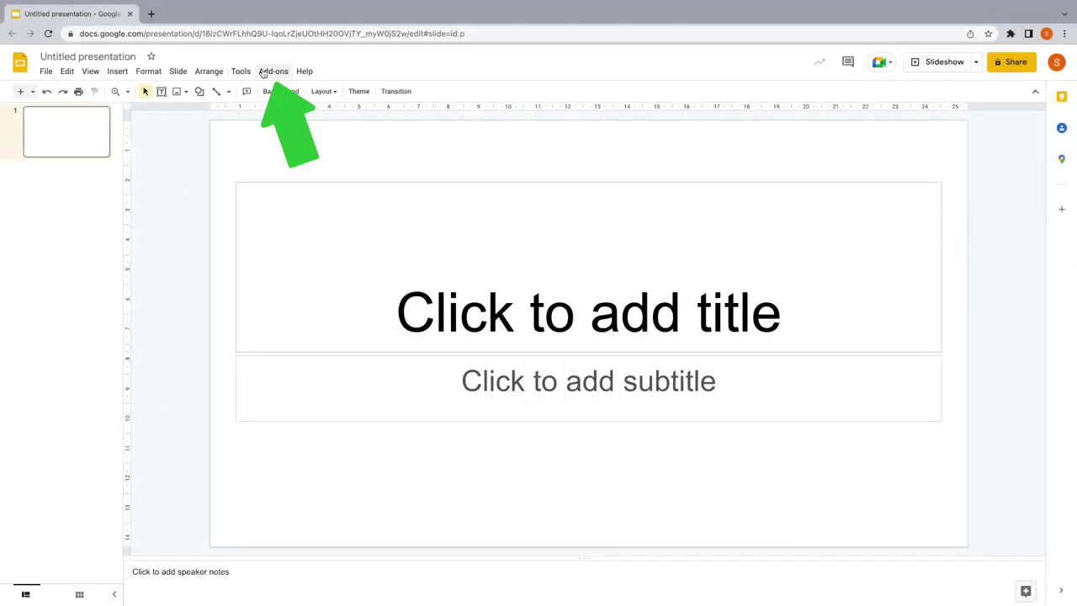
Search Get add-ons for 'showmaster' and start the Showmaster Individual install
click(264, 71)
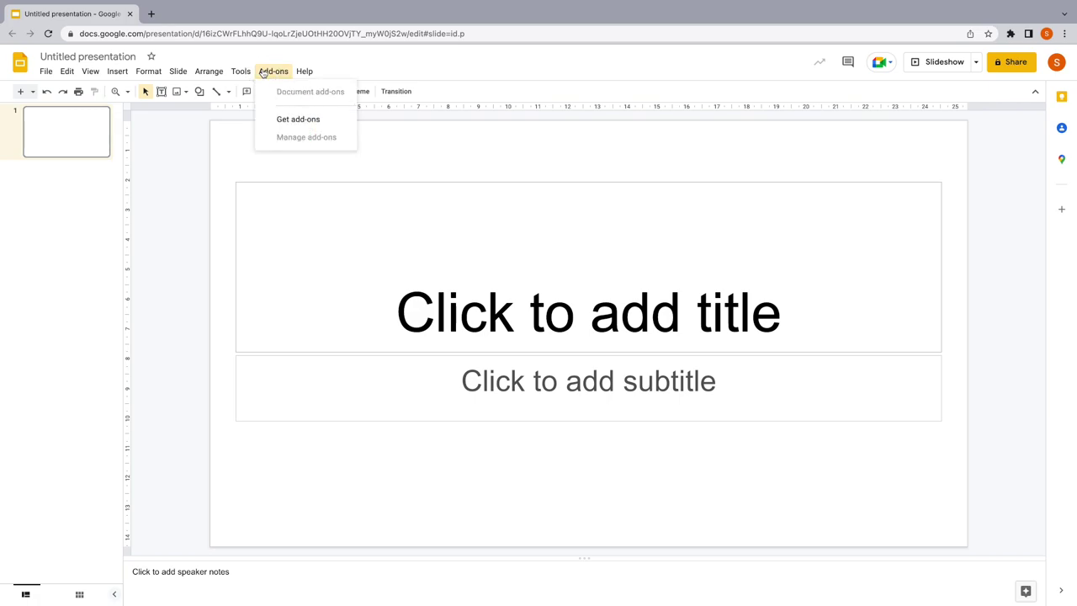
click(275, 126)
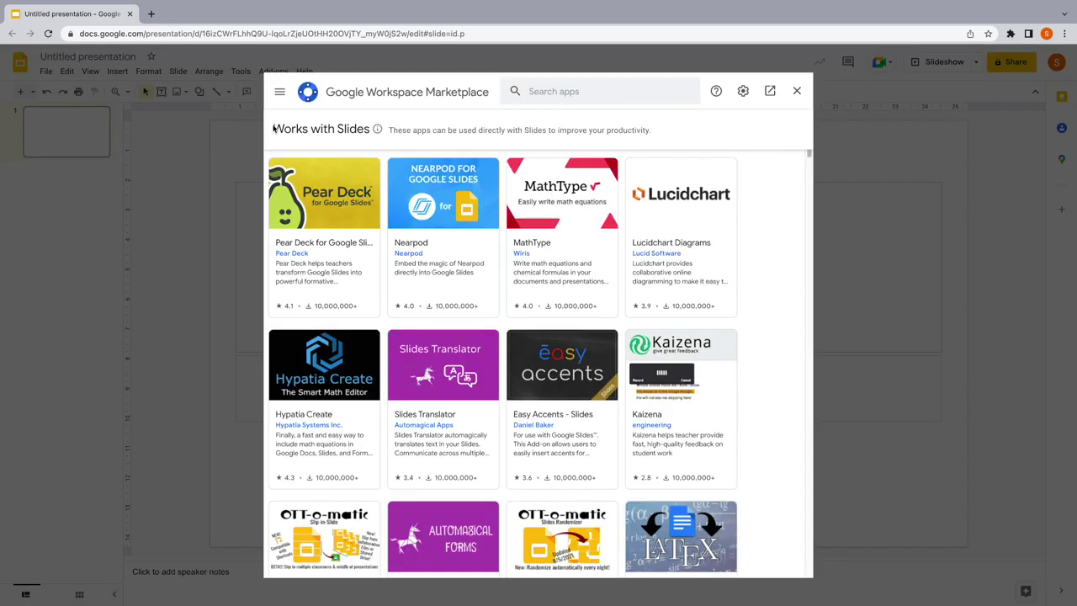
click(552, 93)
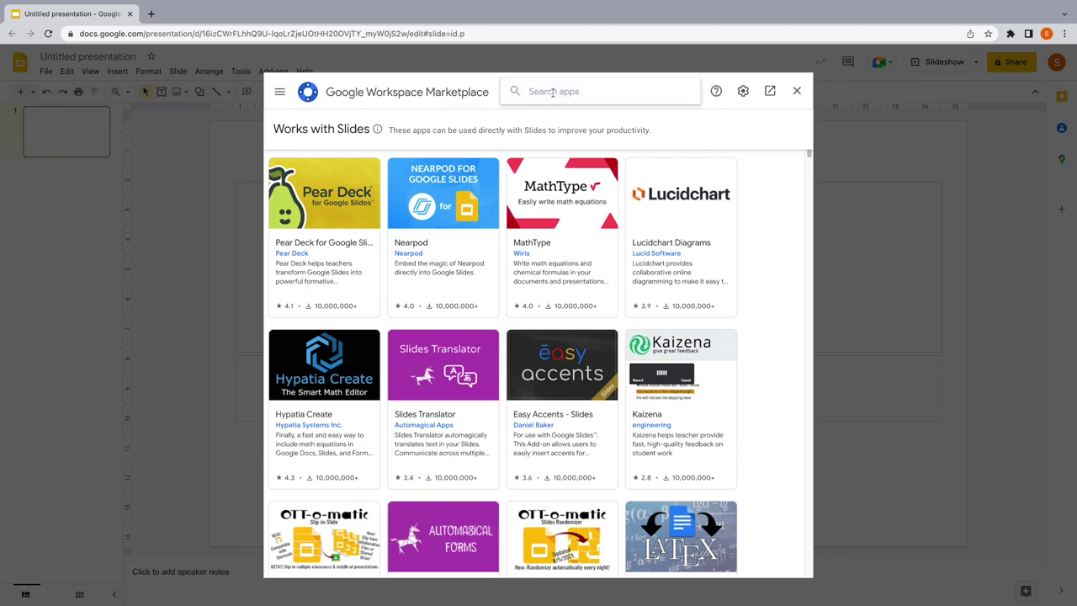
text(showmaster)
key(Return)
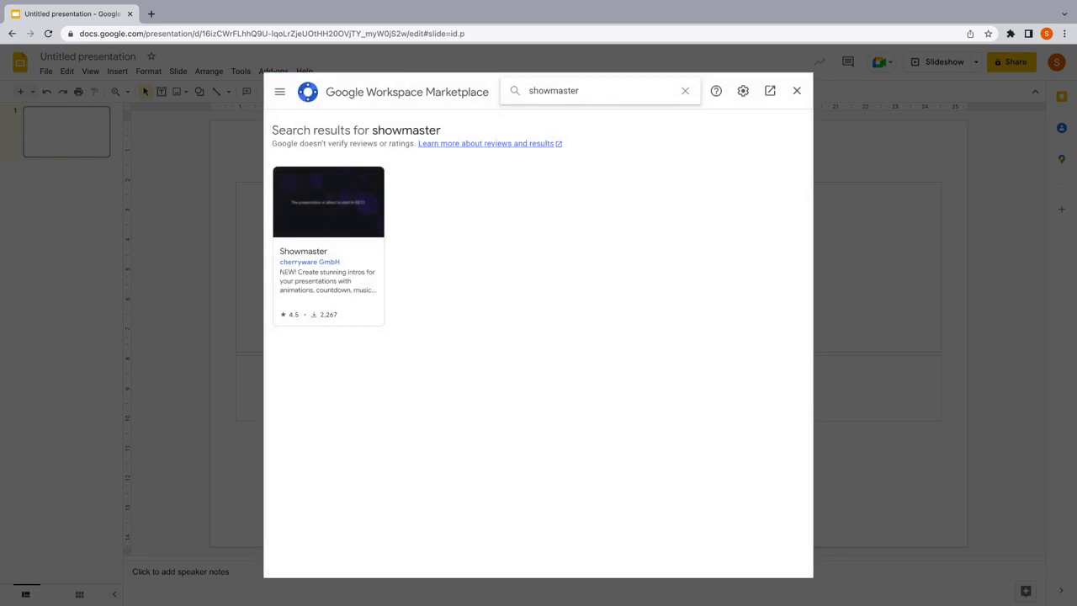
click(354, 230)
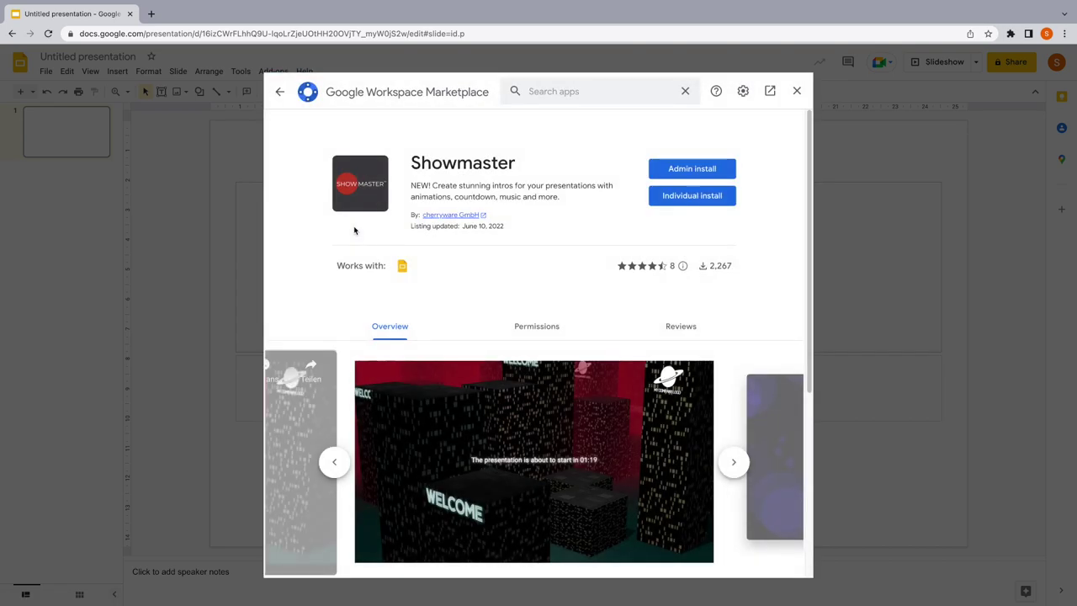
click(718, 200)
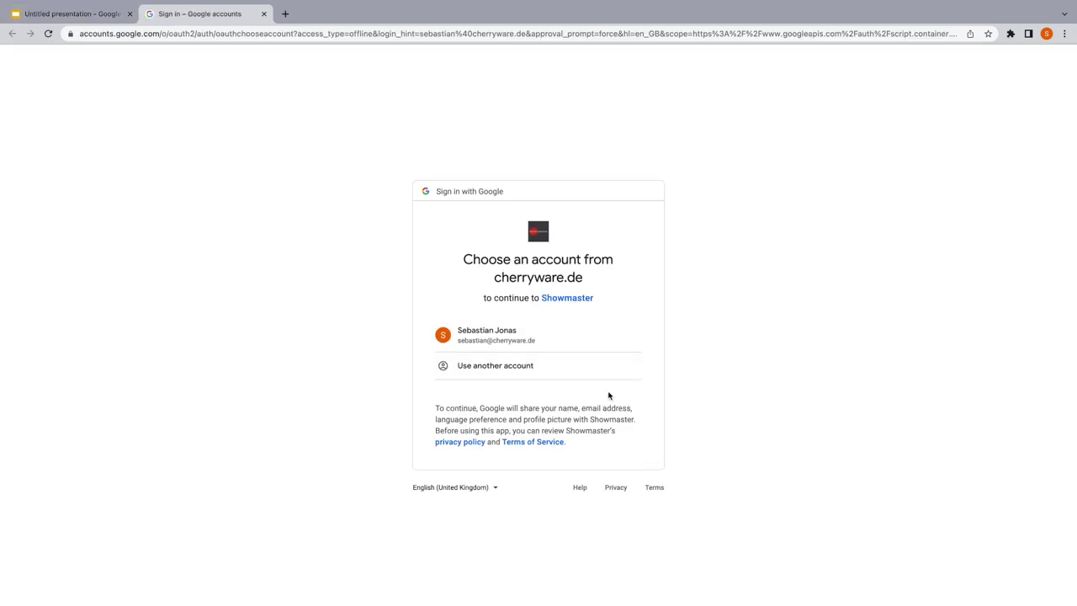
Sign in with the Google account and allow Showmaster access to it
click(544, 345)
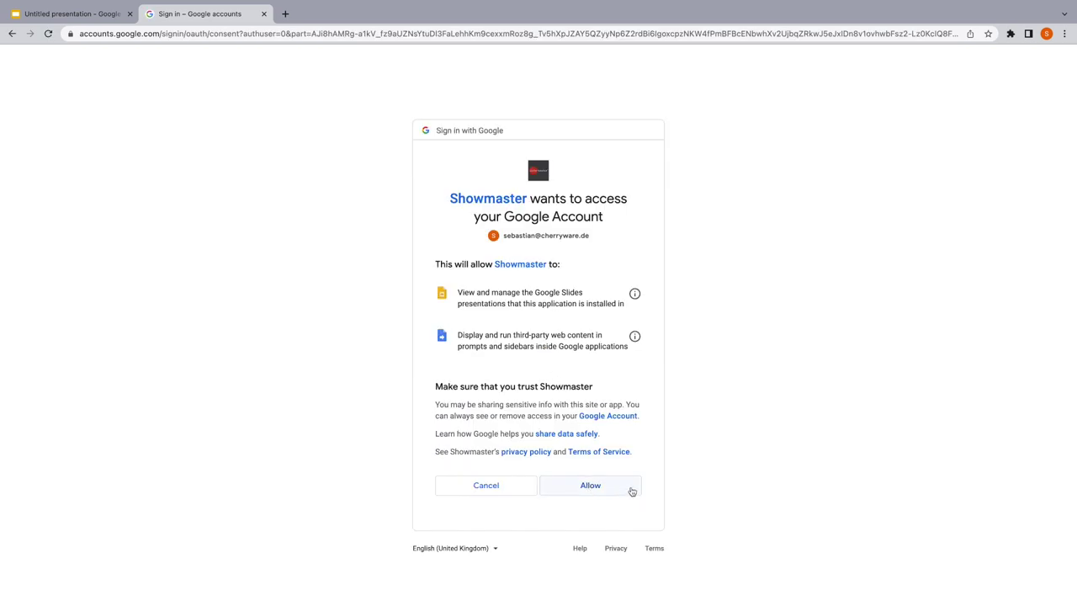
click(632, 491)
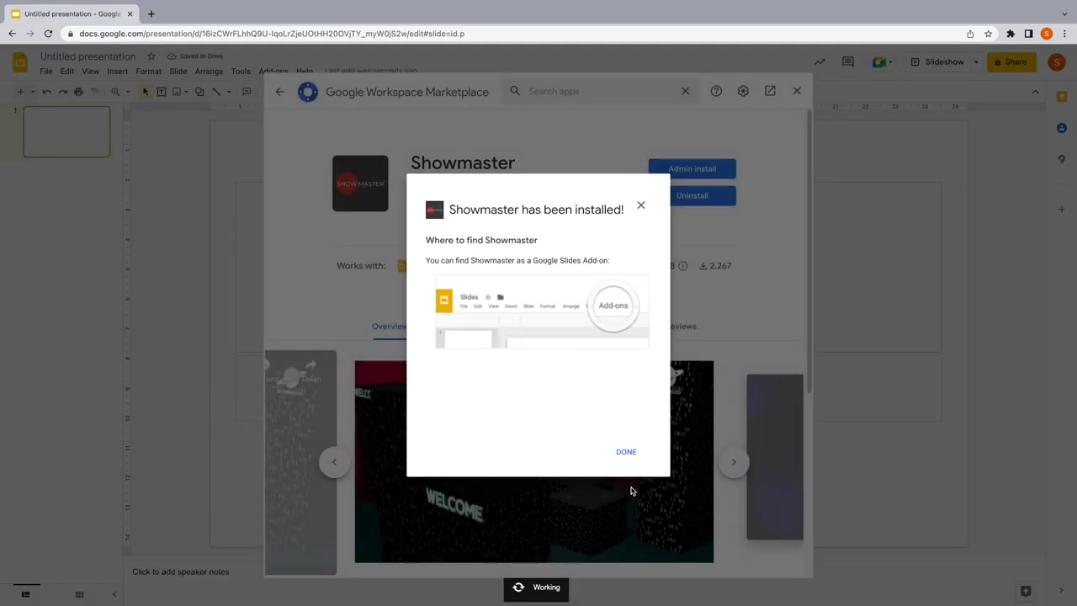
Dismiss the install confirmation, leave the Marketplace, and open the Showmaster sidebar
click(626, 453)
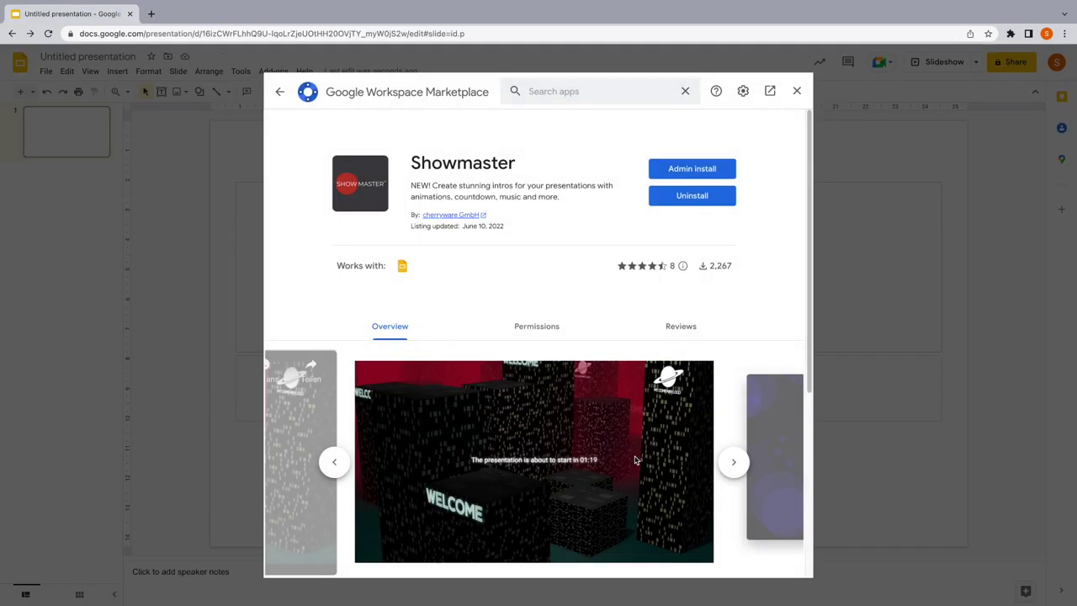
click(796, 92)
click(272, 71)
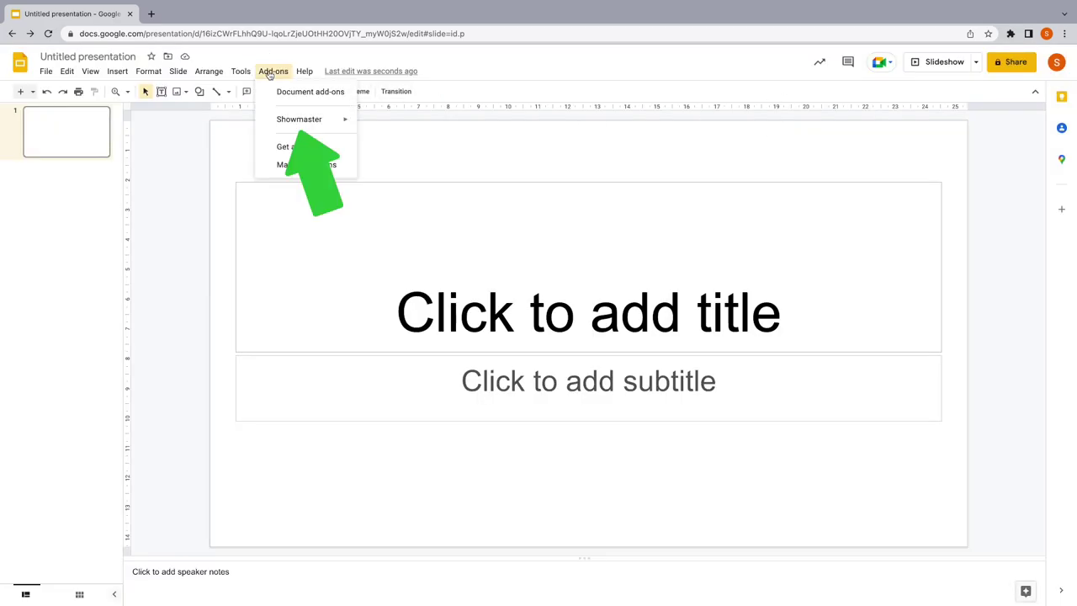
mouse_move(278, 123)
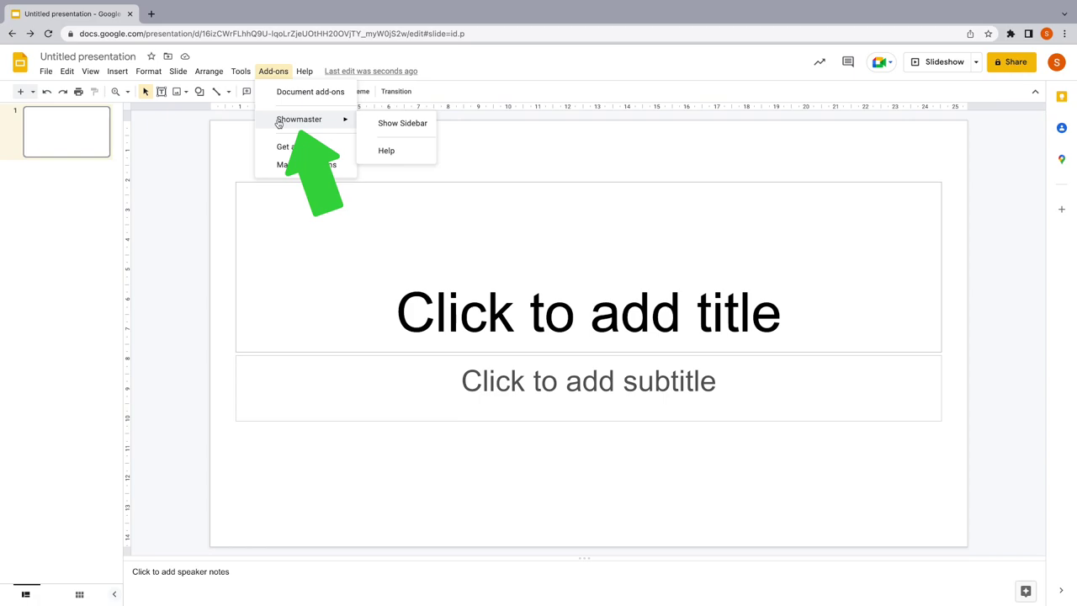
click(403, 125)
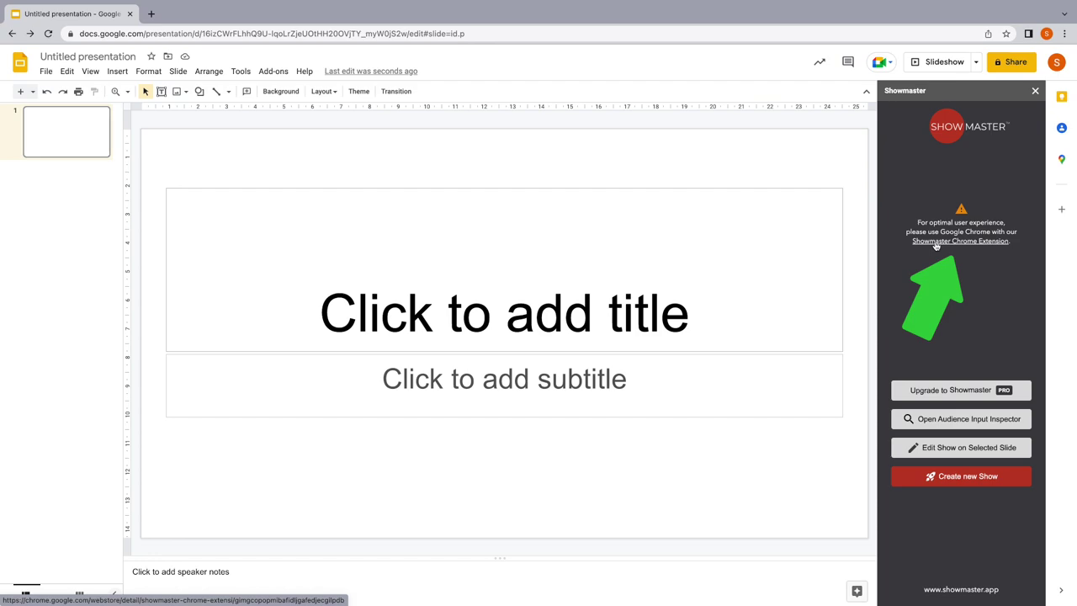
Add the Showmaster Chrome Extension to Chrome from its Web Store page
click(936, 241)
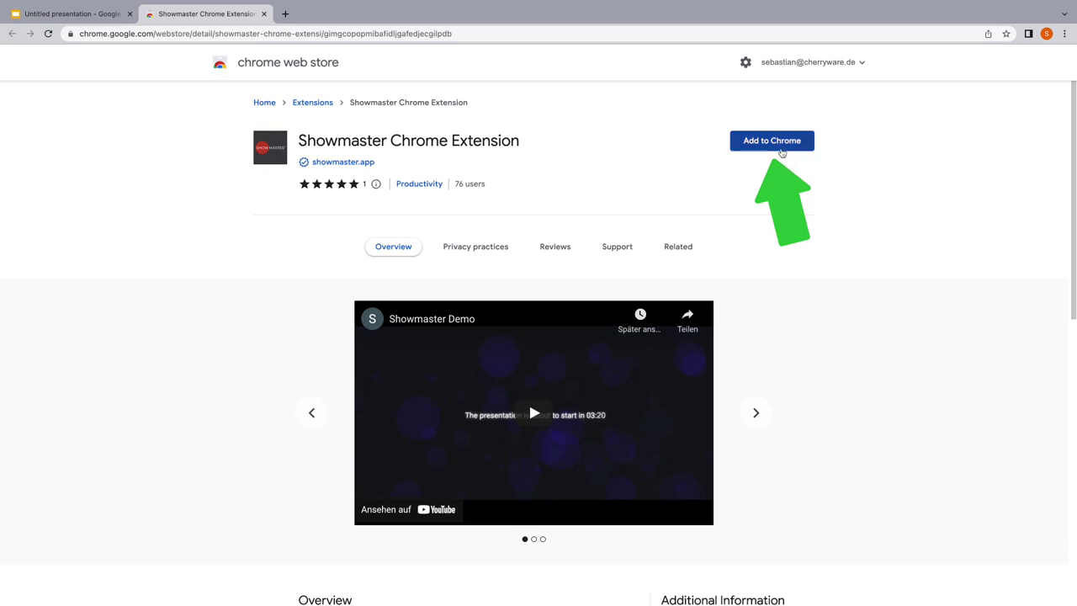
click(780, 150)
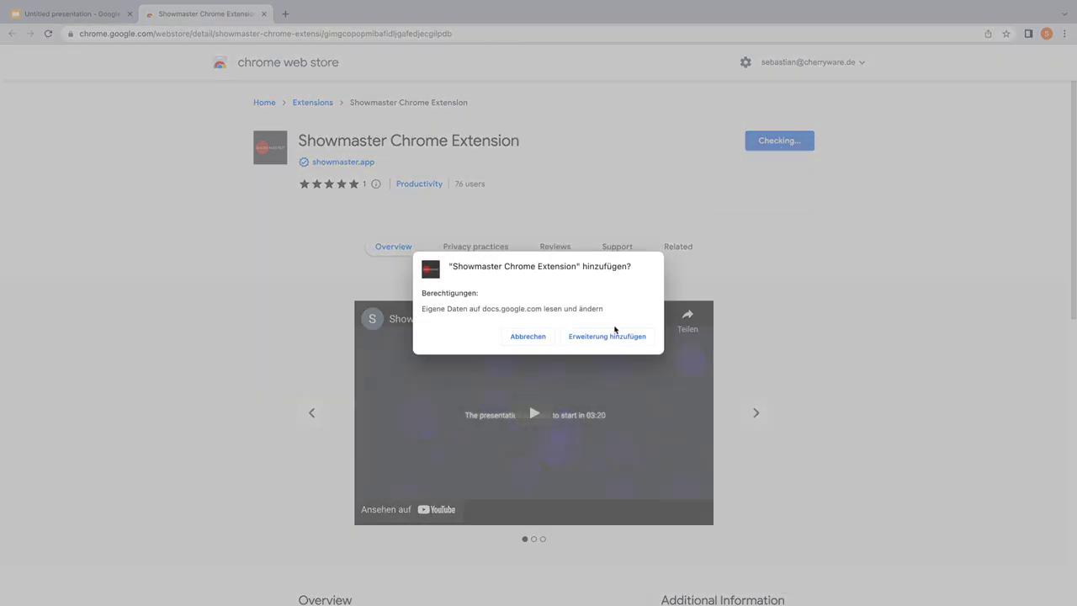
click(611, 339)
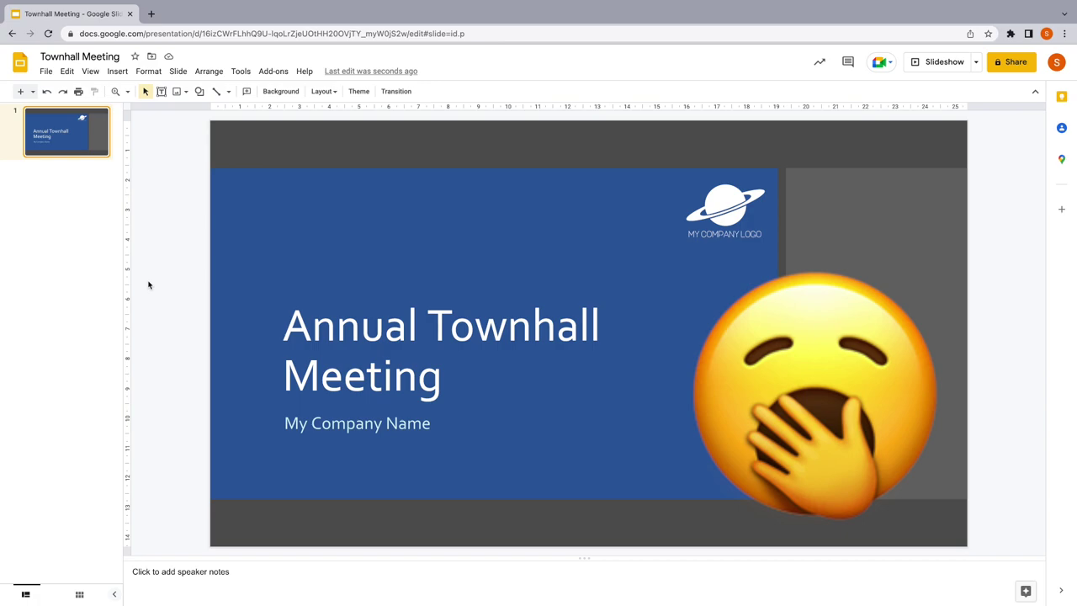
Show the Showmaster sidebar beside the Townhall Meeting deck via Add-ons > Showmaster
click(281, 72)
mouse_move(279, 123)
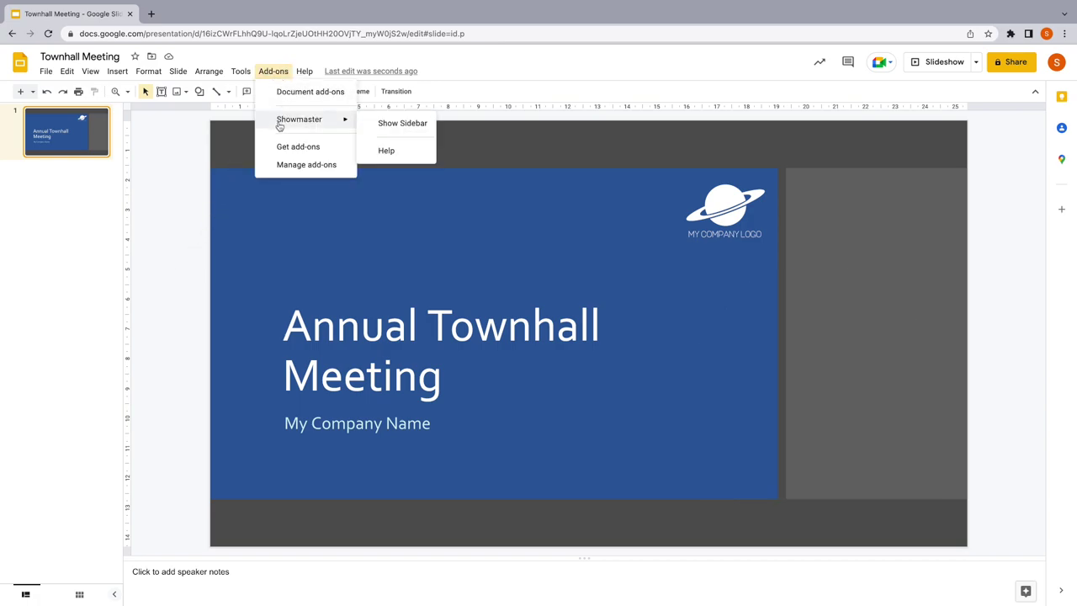
click(367, 131)
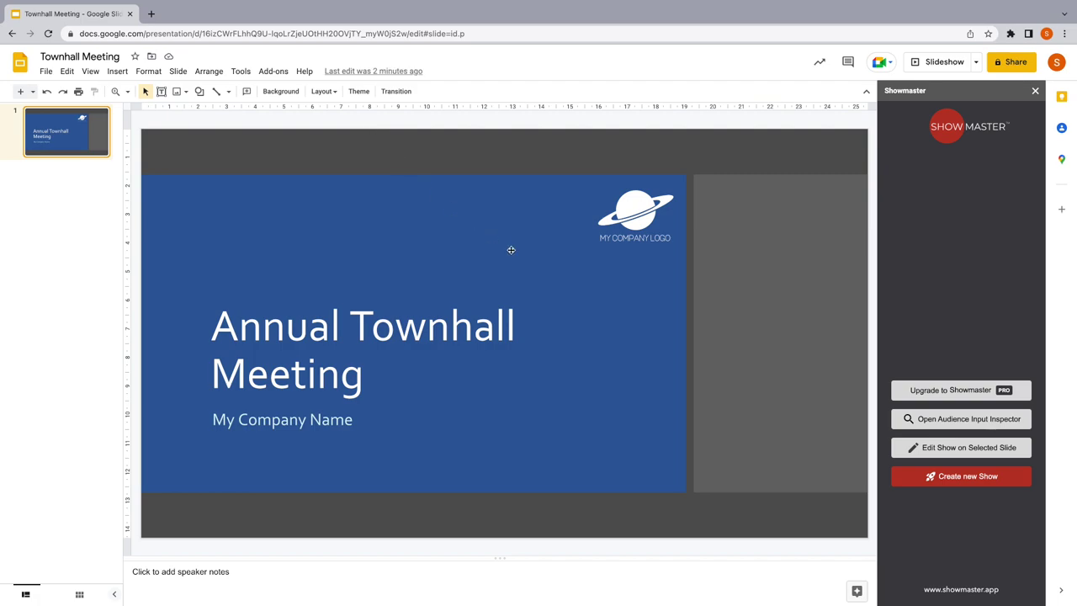
Create a new show until 10:00 with countdown text 'The Townhall is about to start in'
click(914, 477)
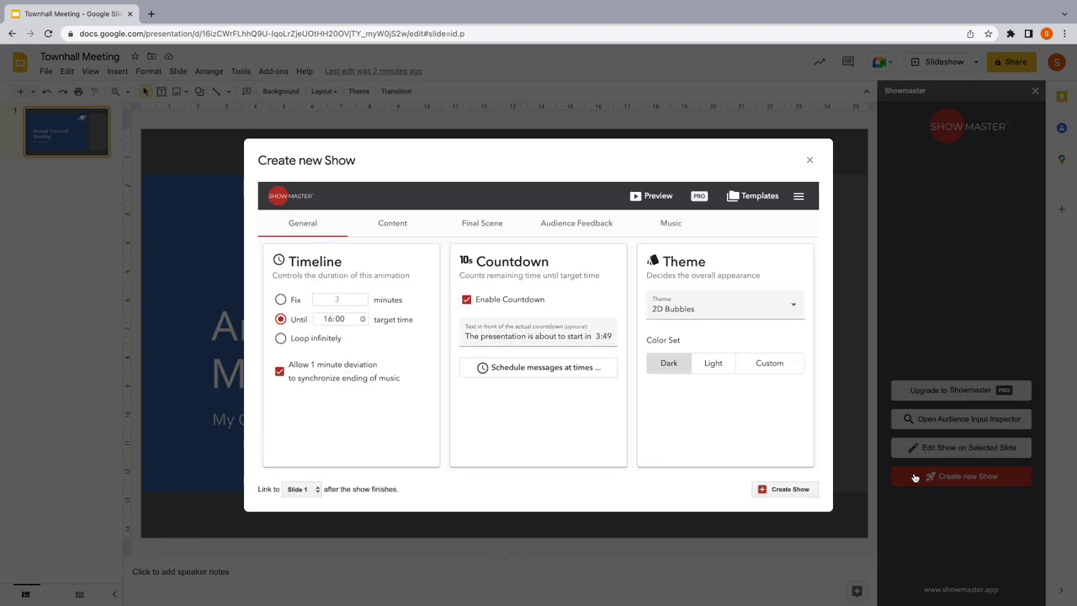
click(330, 321)
double_click(501, 336)
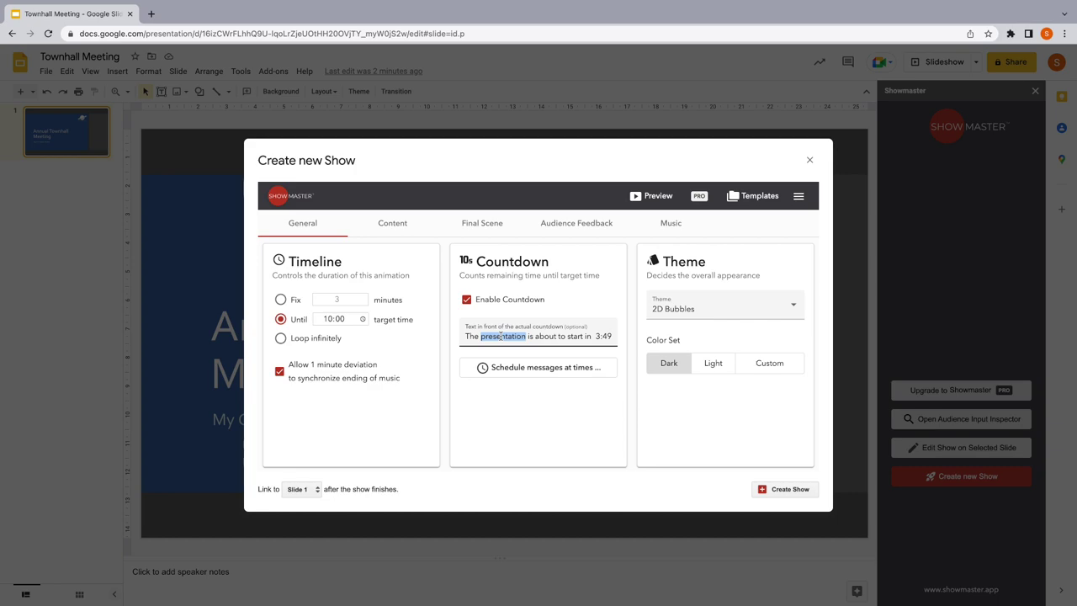
text(Townhall)
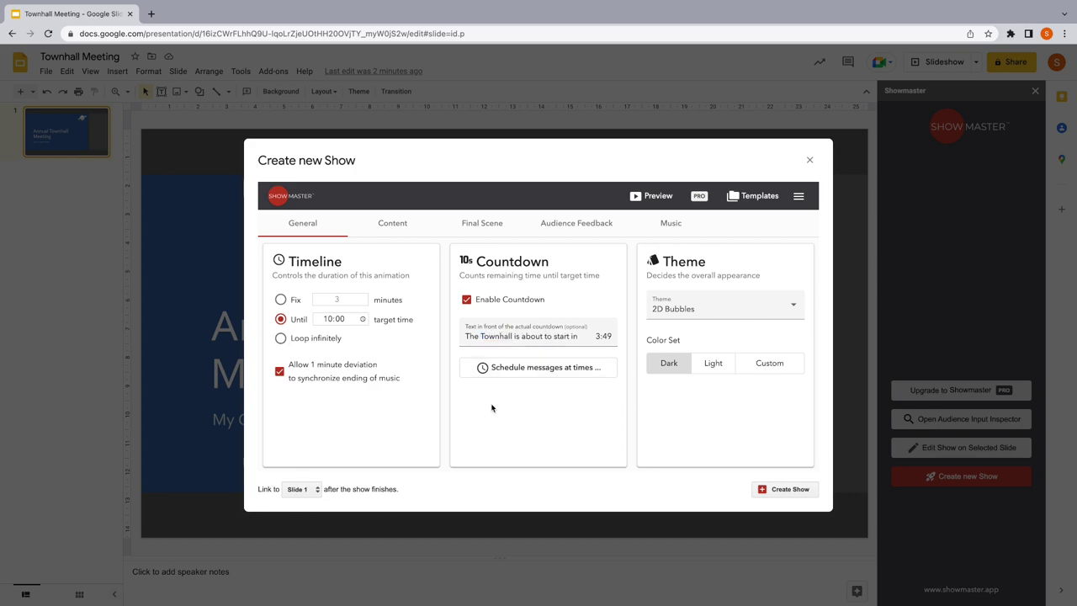
Delete the 'Join us in Learning' and 'About our Digital Transformation Journey' headlines
click(390, 234)
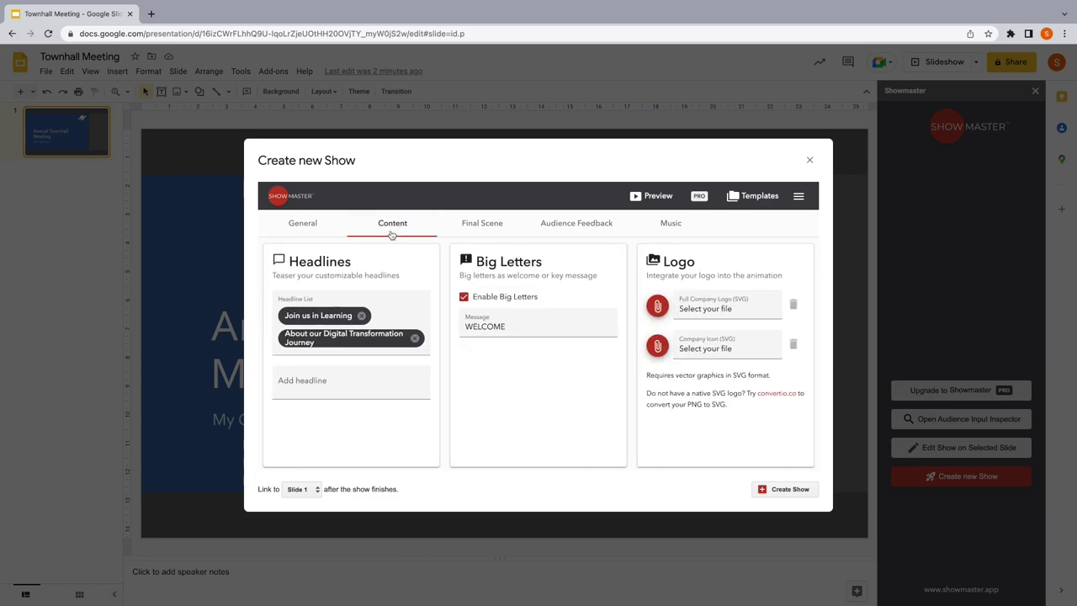
click(361, 315)
click(416, 316)
click(416, 316)
Add headlines 'Learn about our international market segments' and 'and define the shared objectives for next year'
text(Learn about our international)
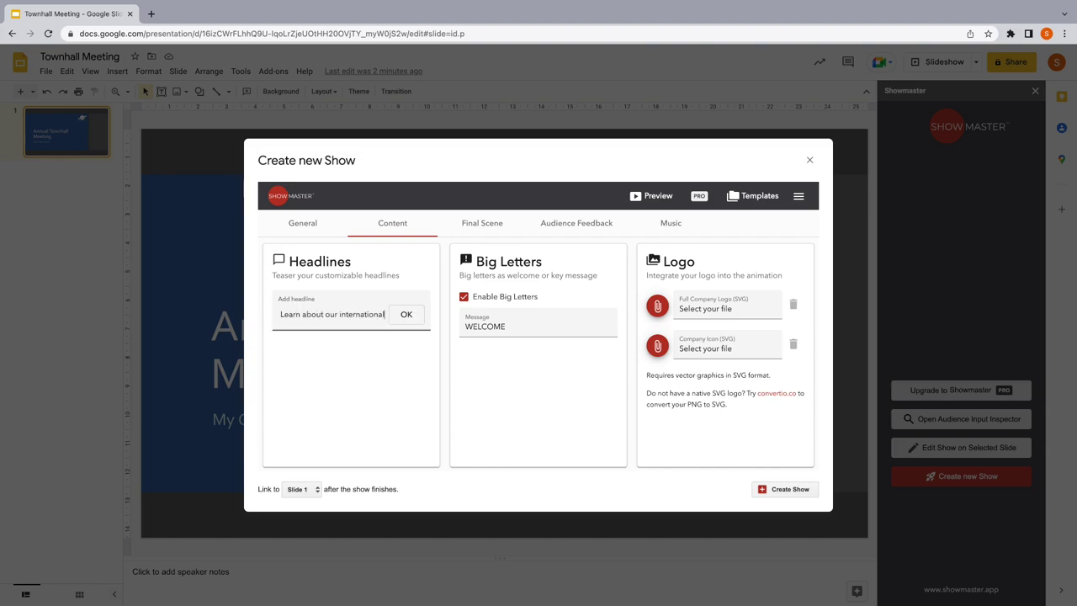
text( market segments)
key(Return)
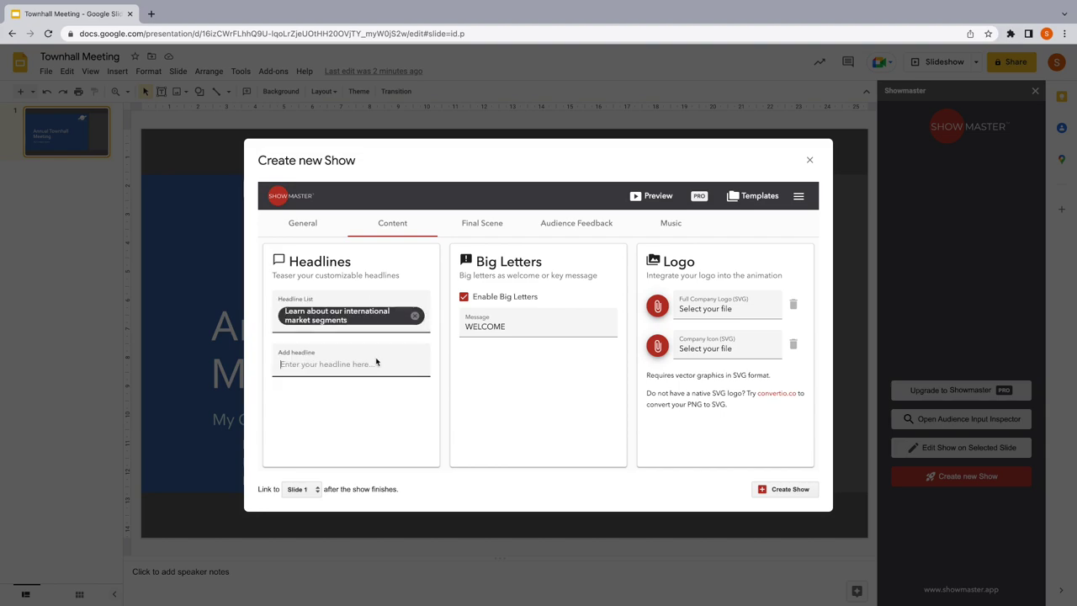
text(and define the shared objectives for next year)
key(Return)
click(362, 414)
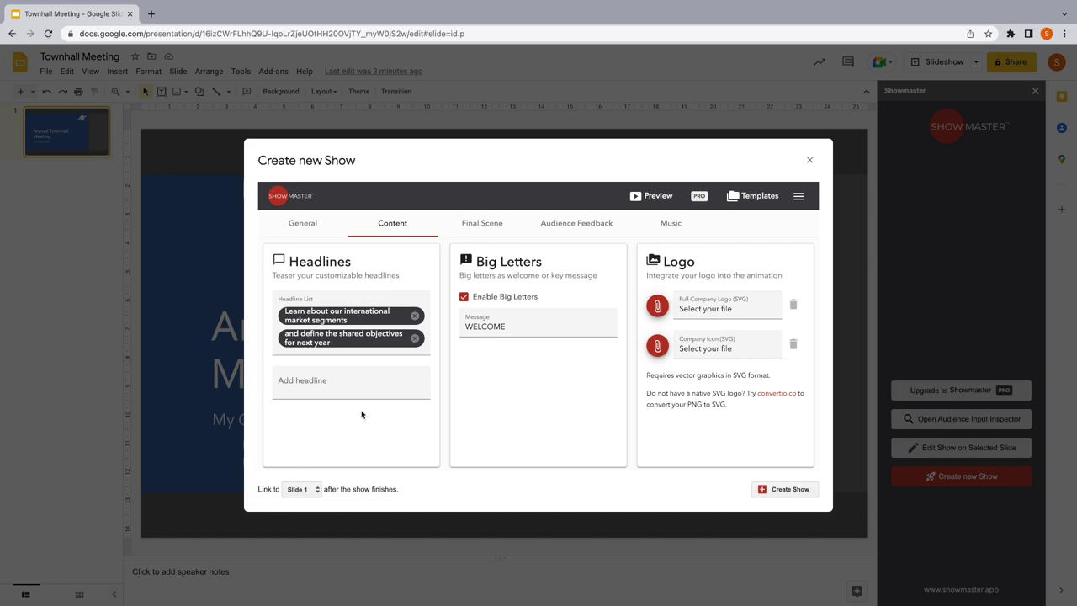
Replace 'presentation' with 'Townhall' in the Final Scene message and create the show
click(483, 224)
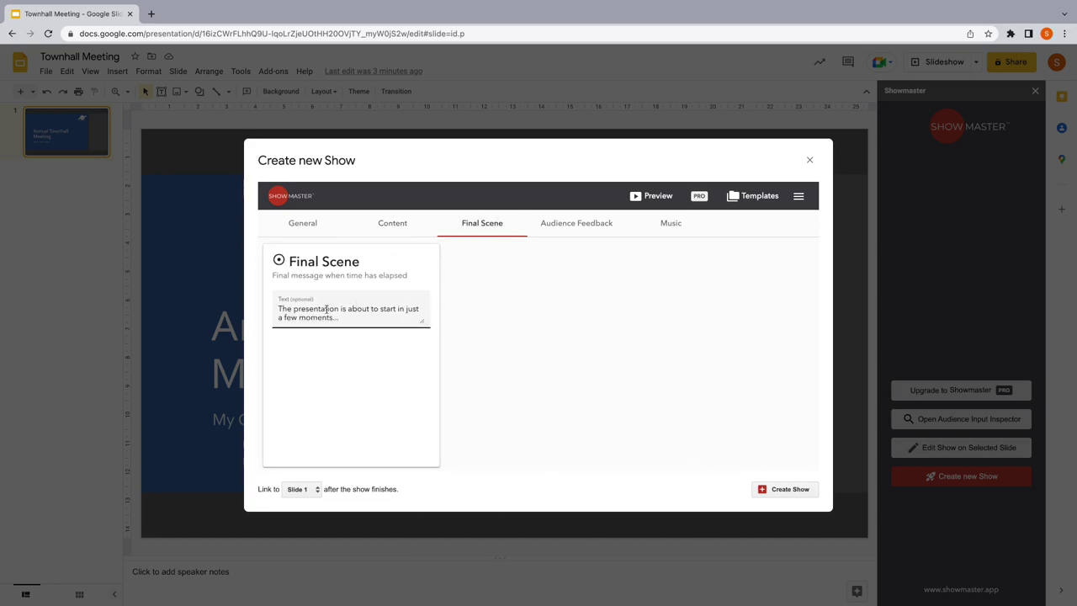
double_click(327, 310)
text(Townhall)
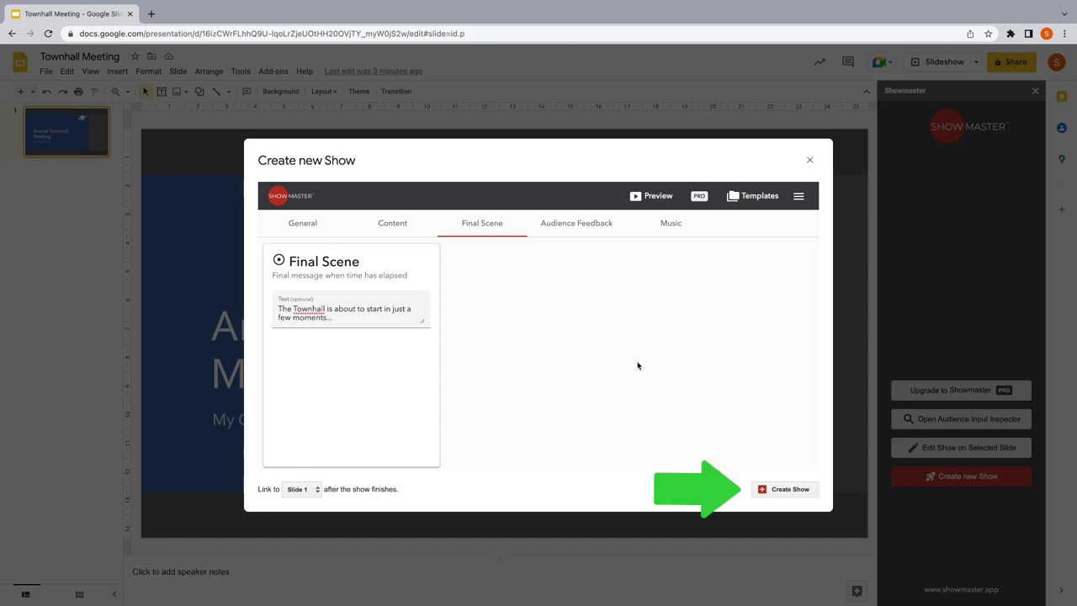
click(787, 489)
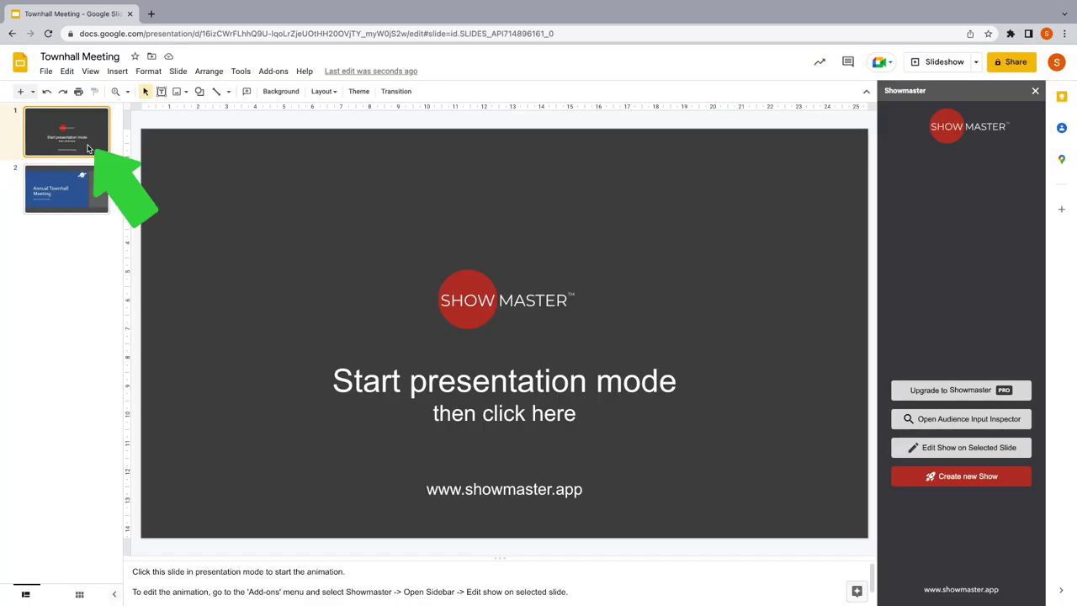